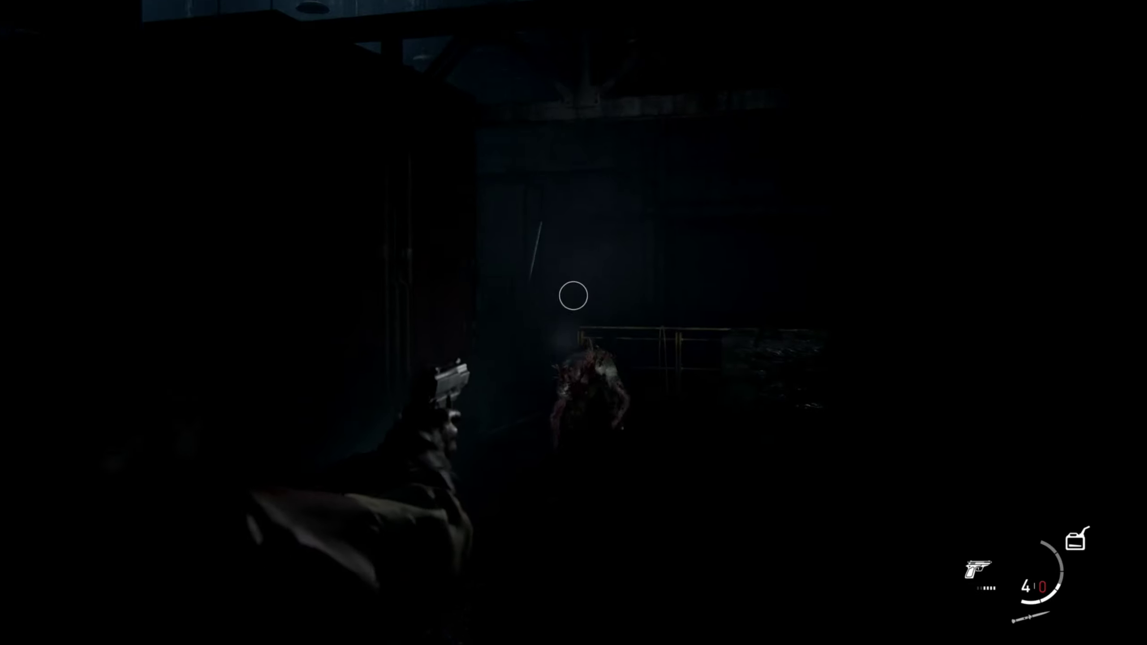
click(573, 295)
click(573, 295)
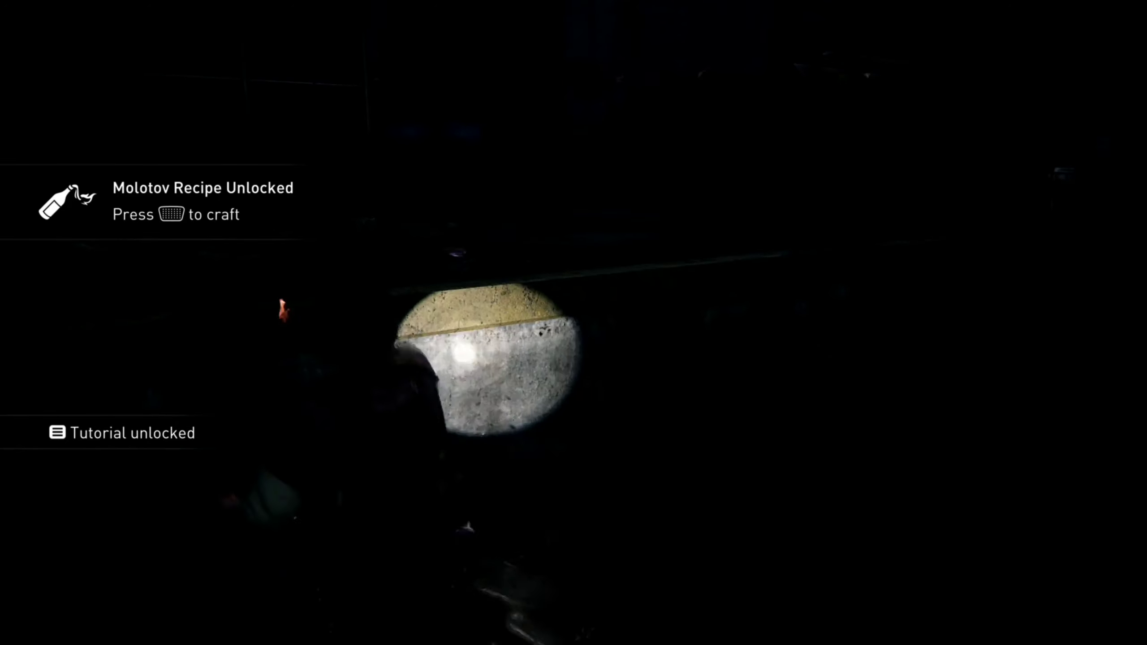
key(Tab)
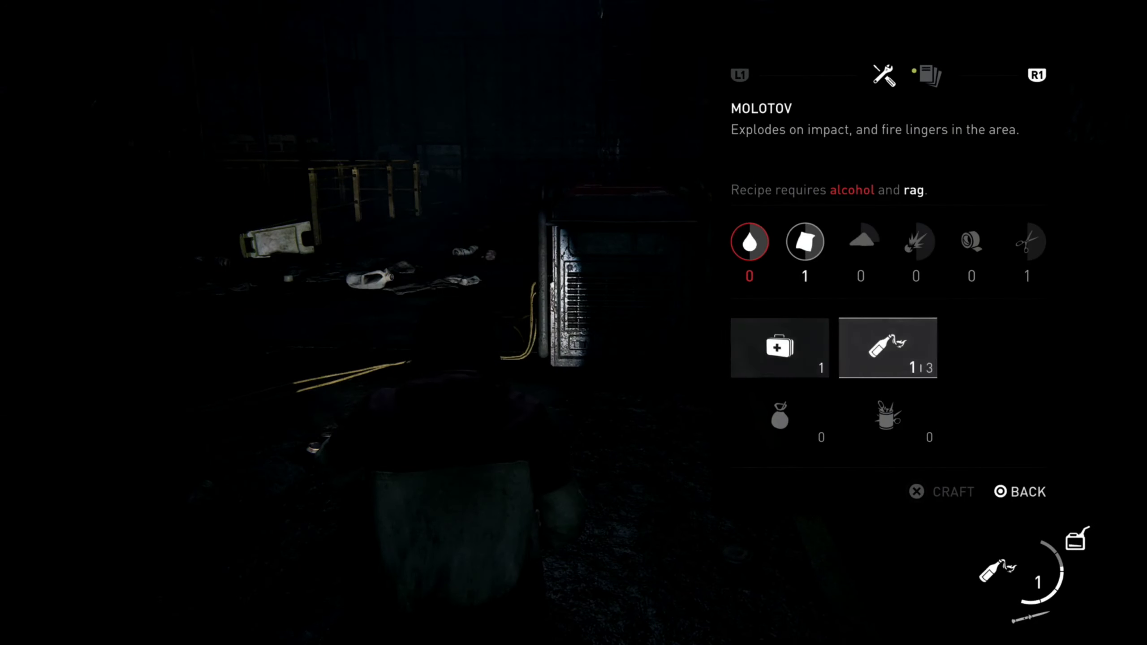
key(Down)
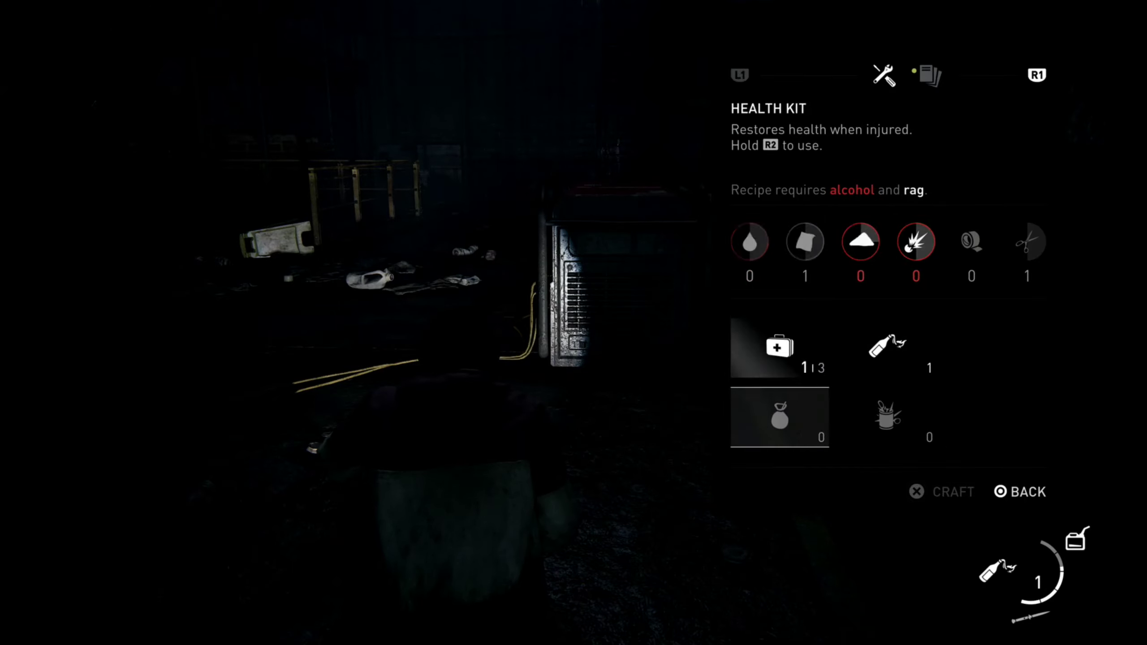
key(Tab)
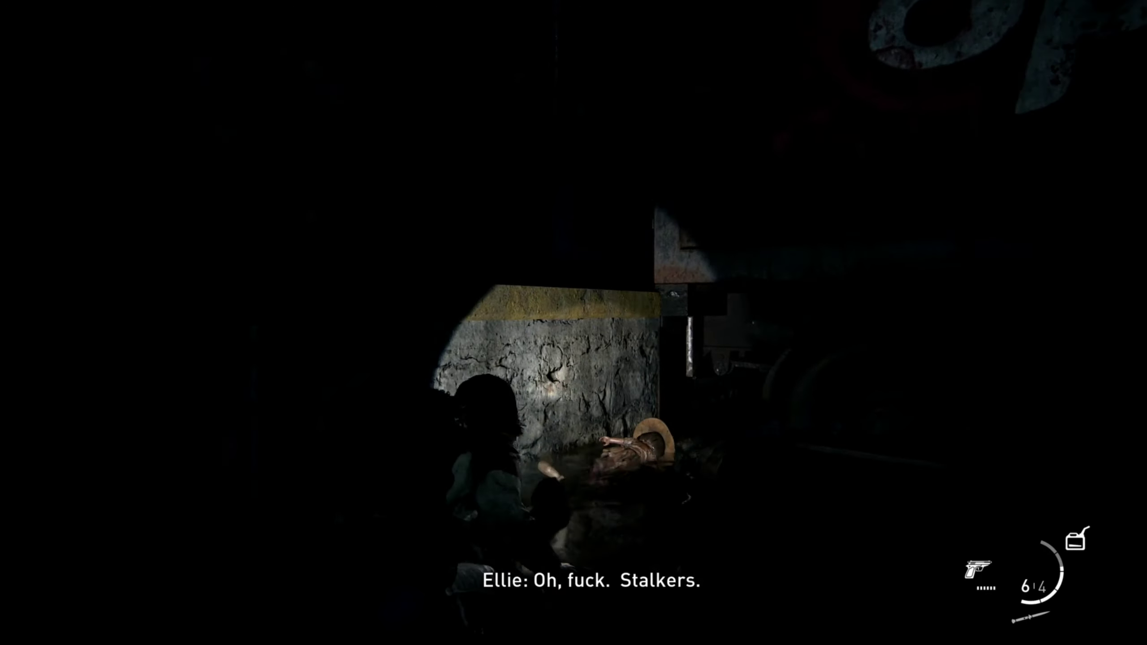
key(w)
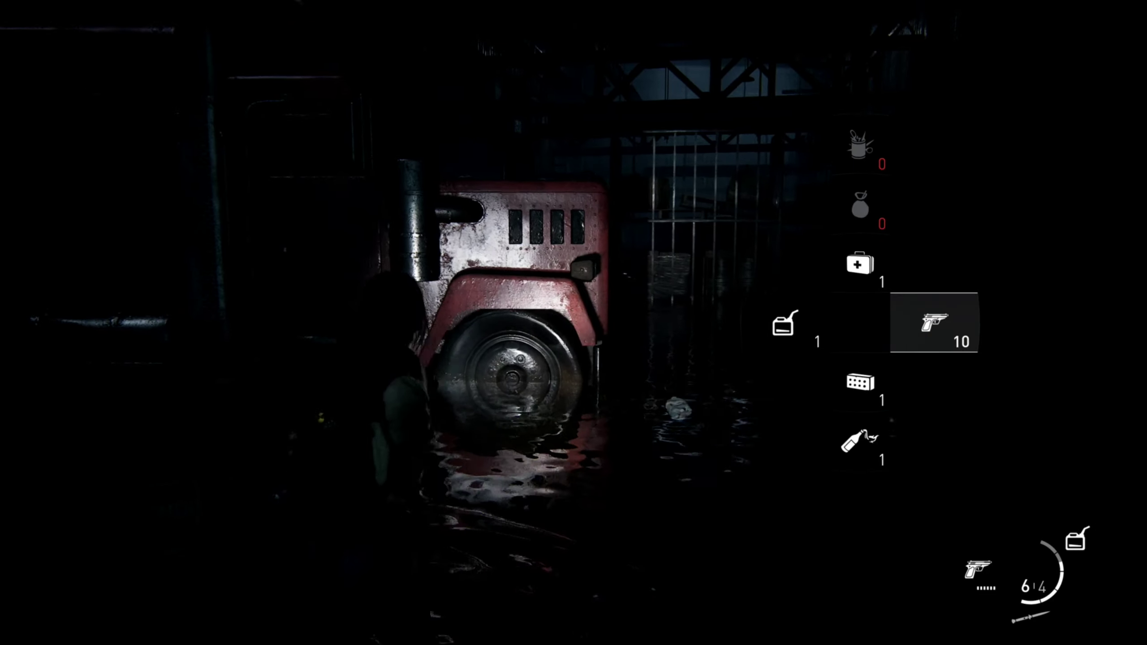
key(w)
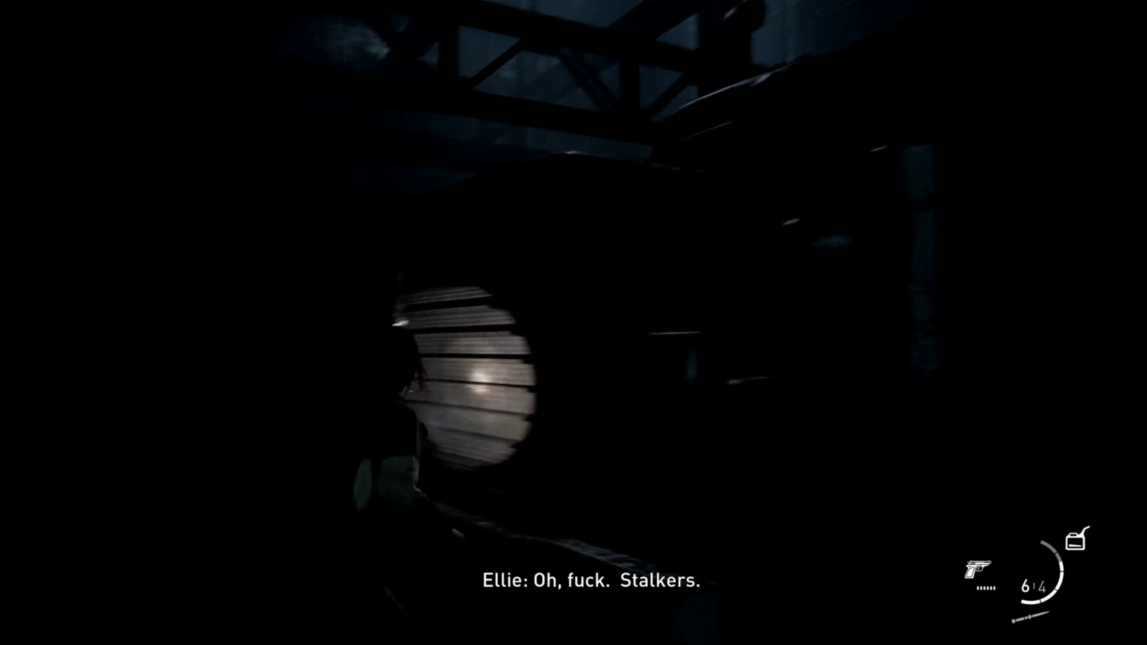
key(w)
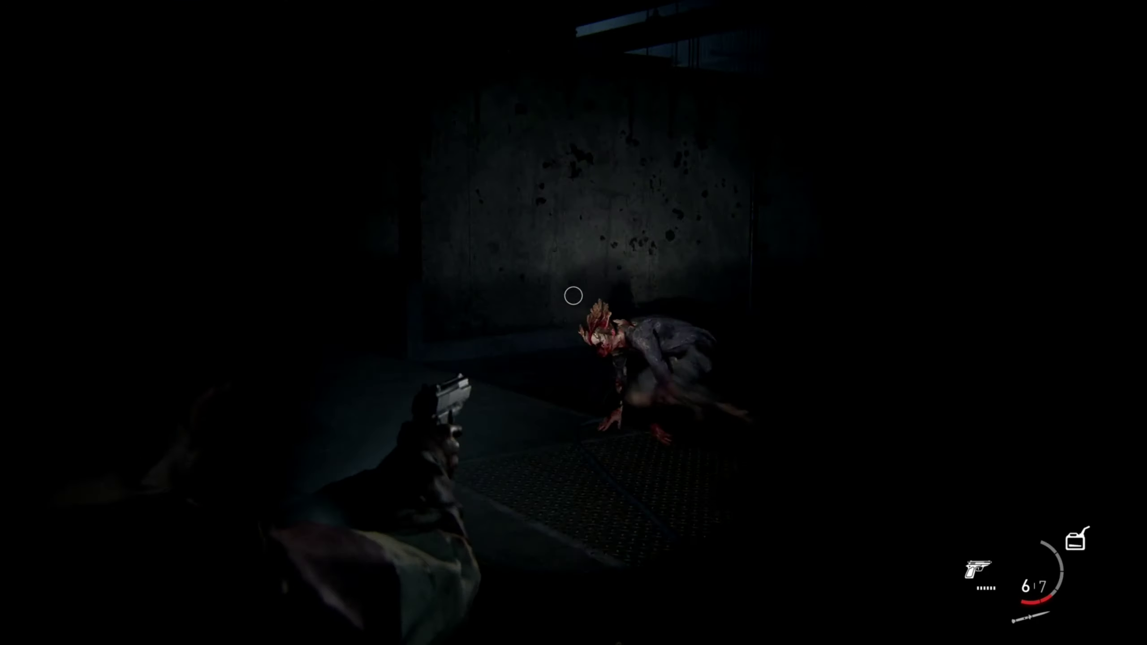
click(573, 296)
click(574, 296)
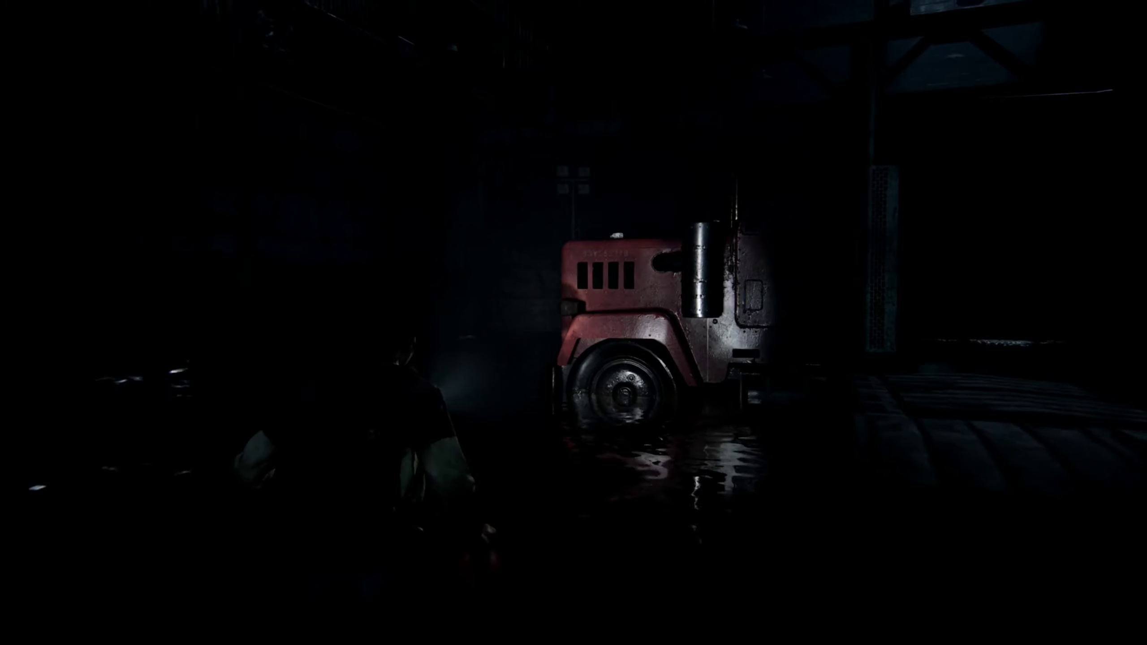
key(Tab)
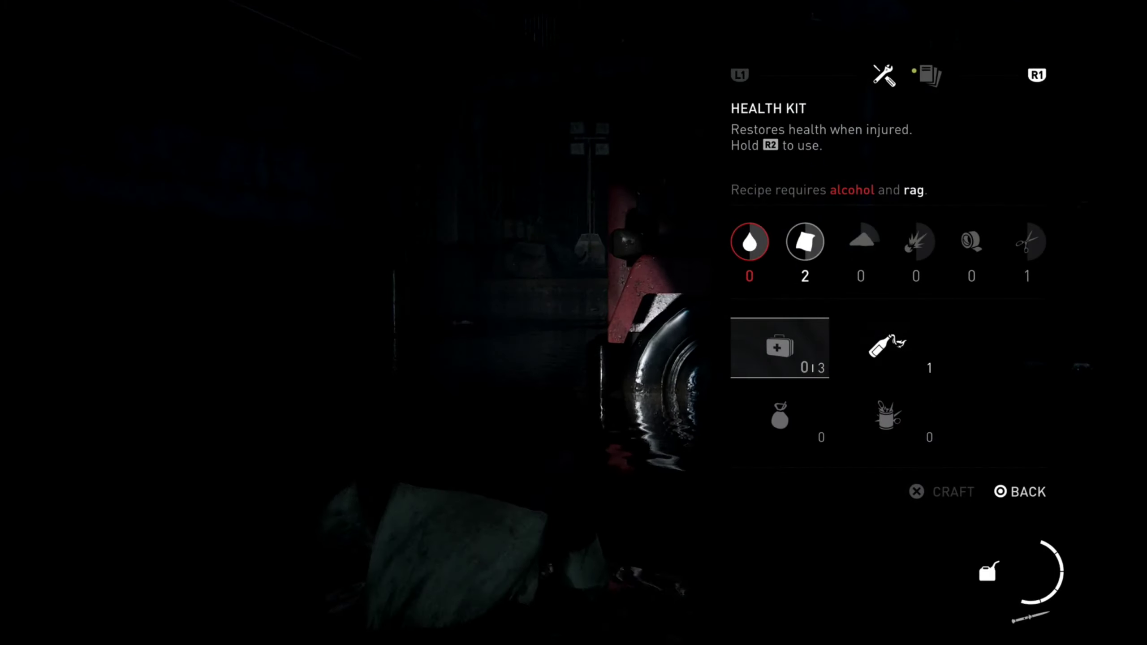
key(Escape)
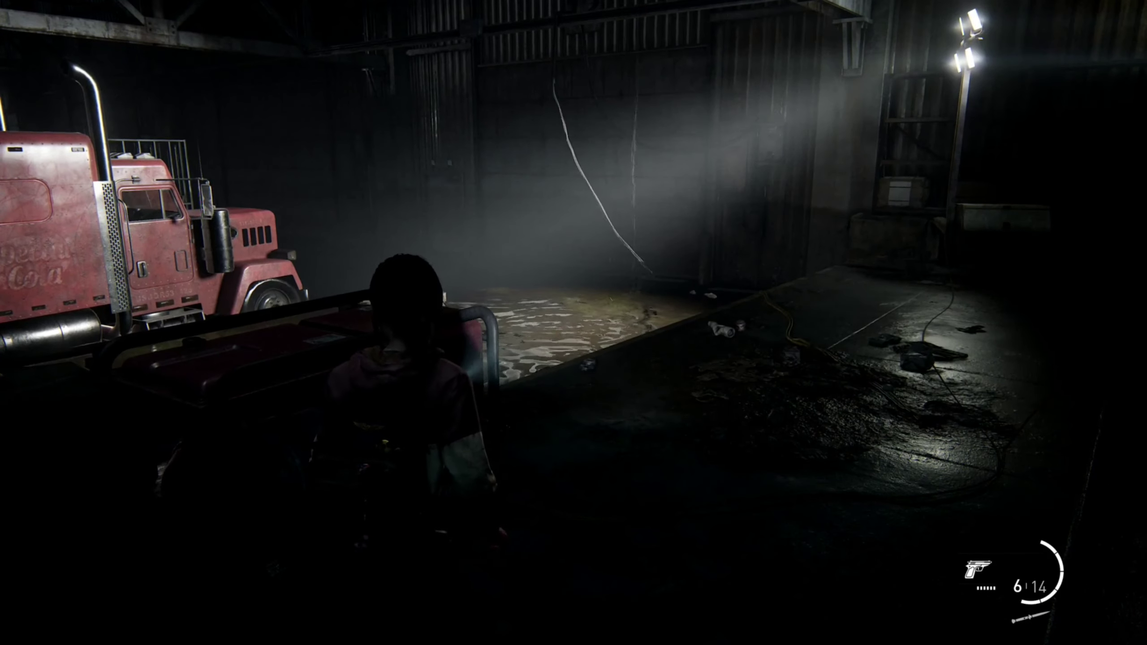
key(w)
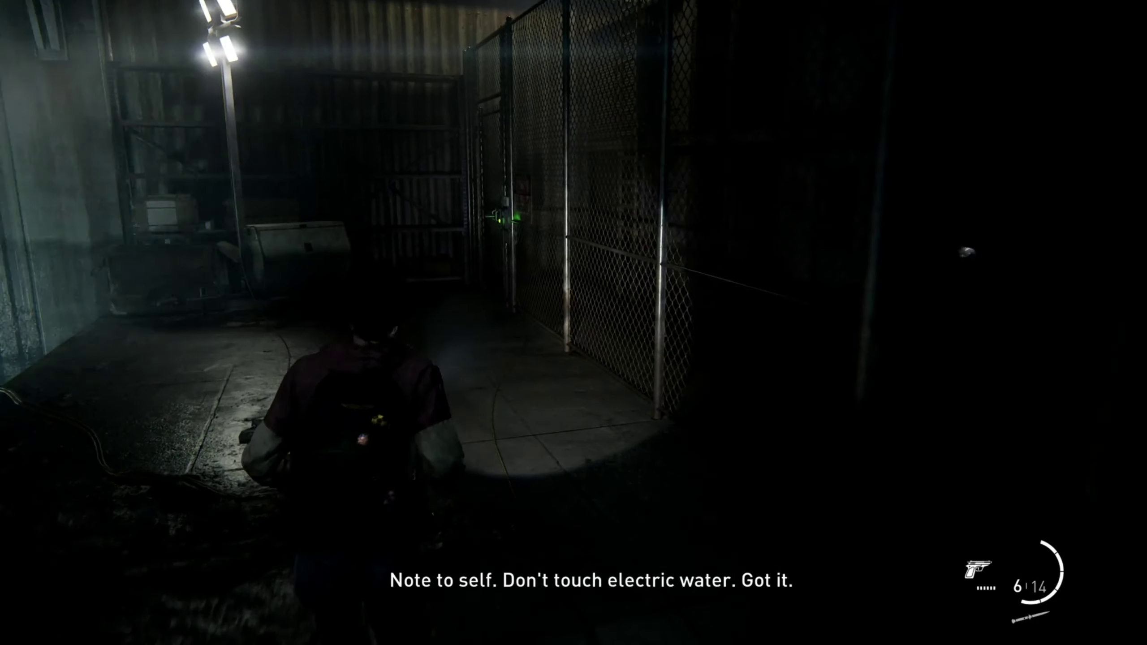
key(w)
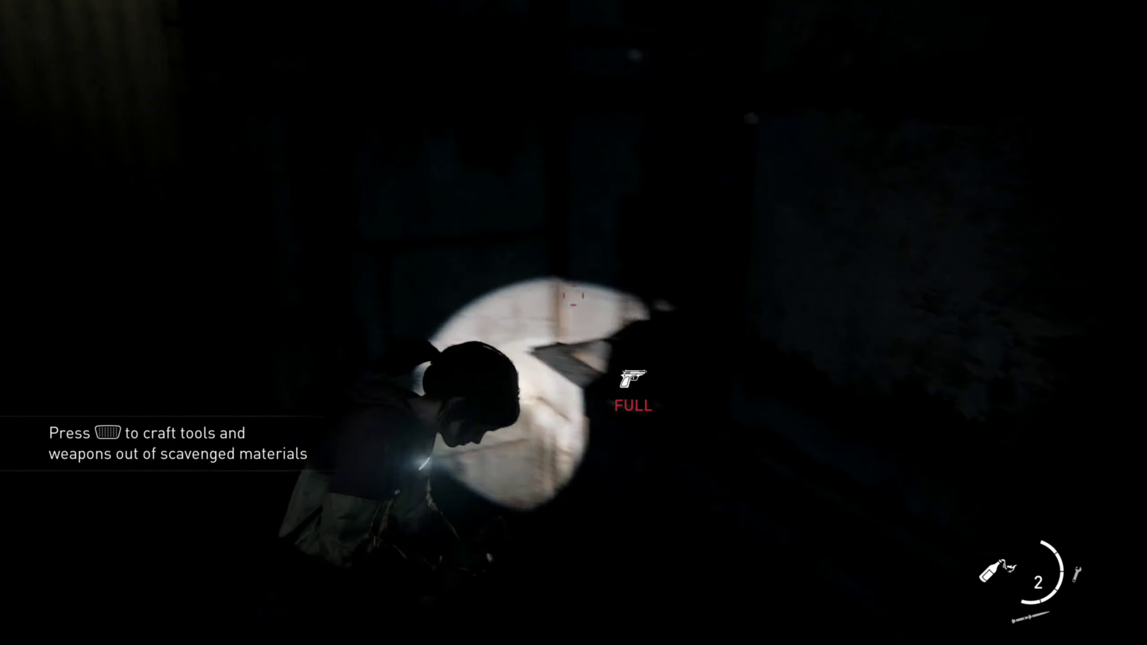
scroll(573, 322, down, 1)
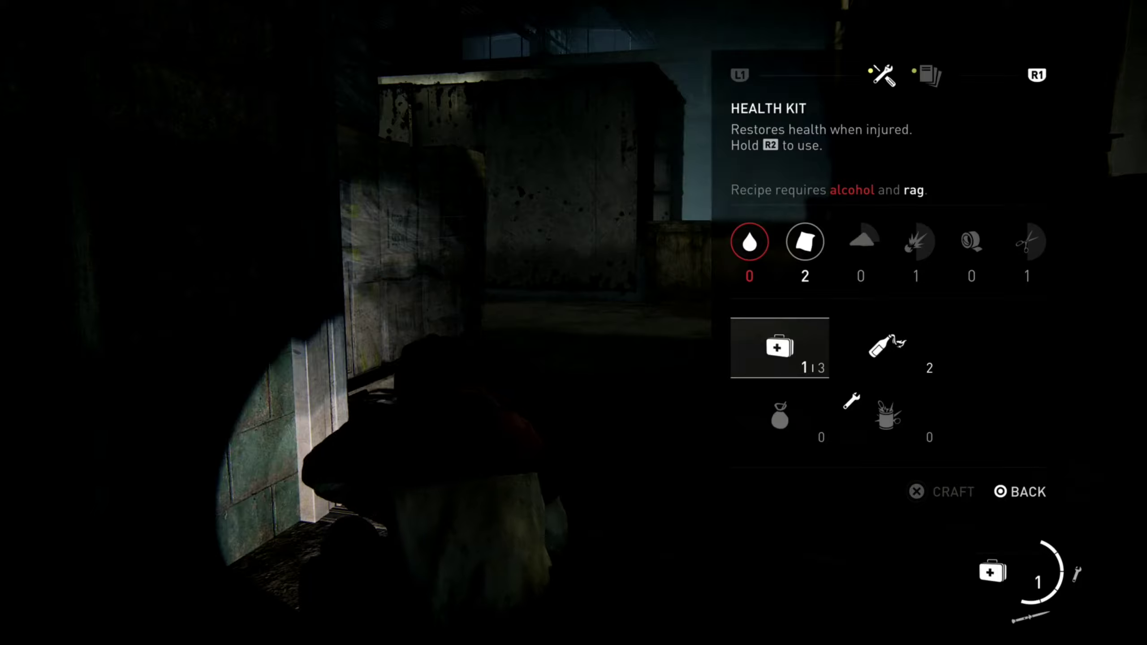
key(Escape)
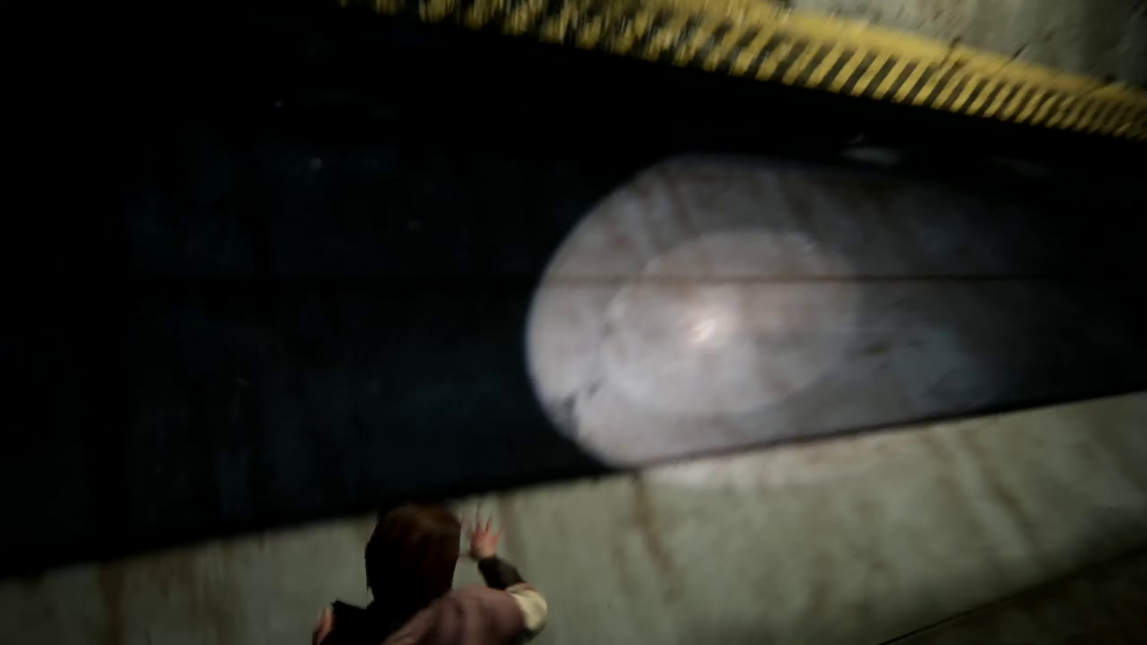
key(Escape)
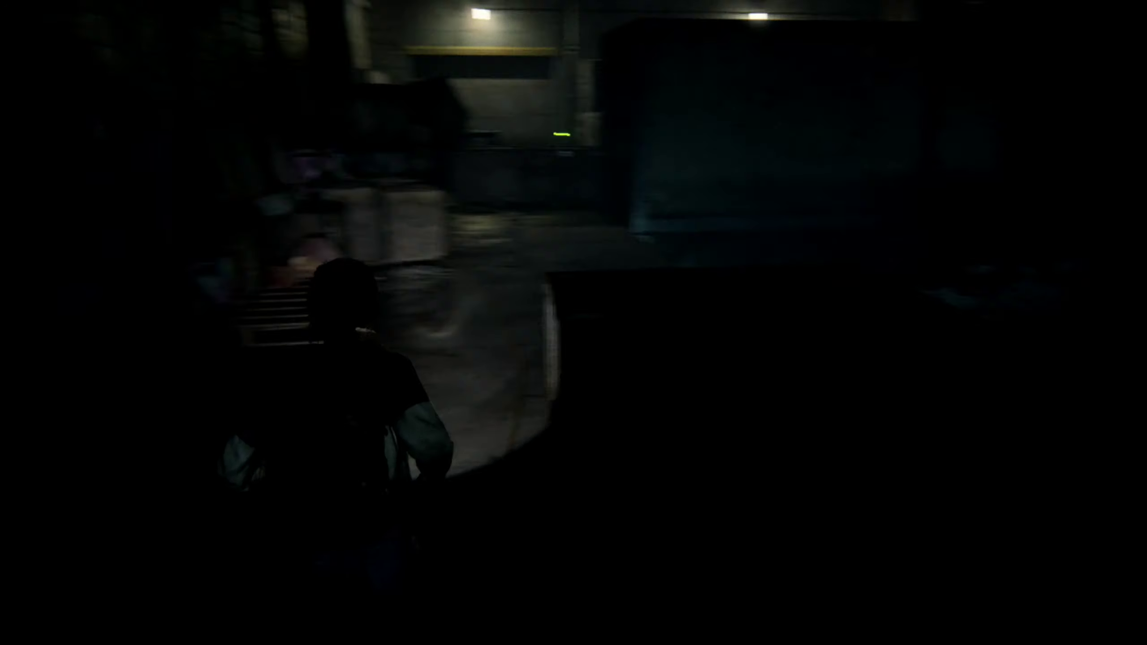
key(w)
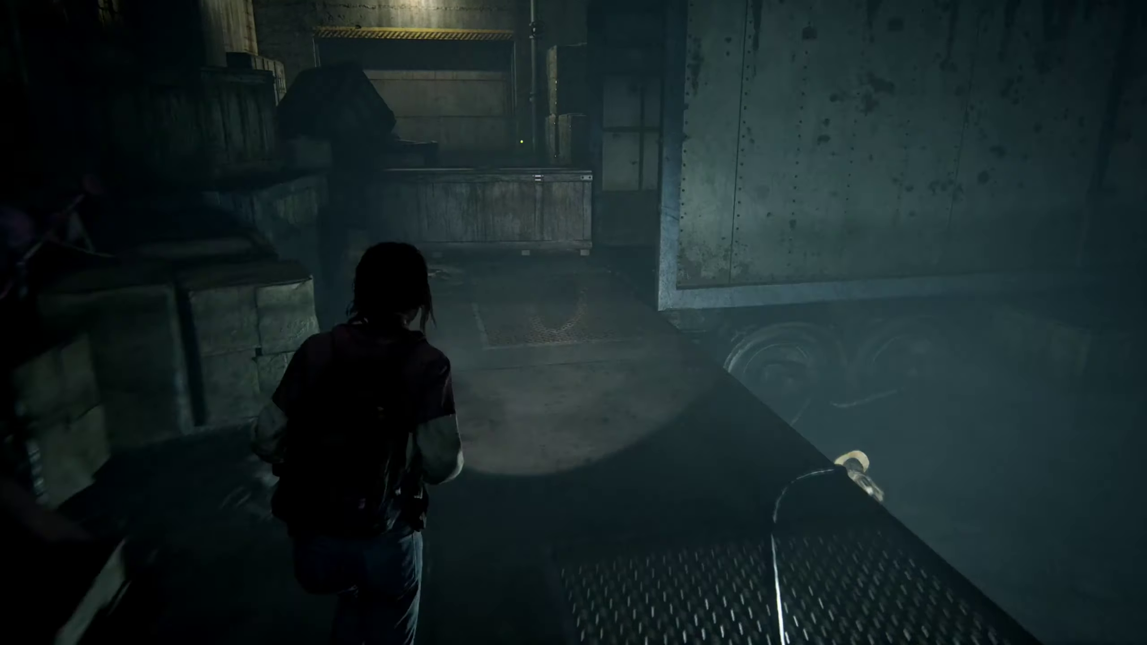
key(w)
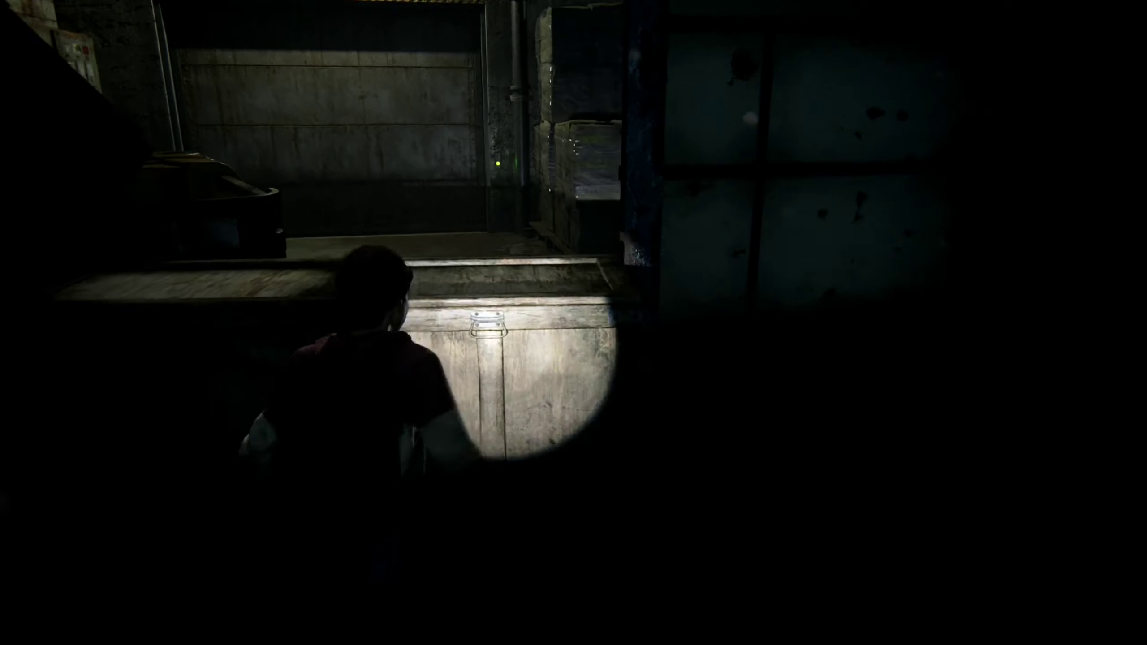
key(w)
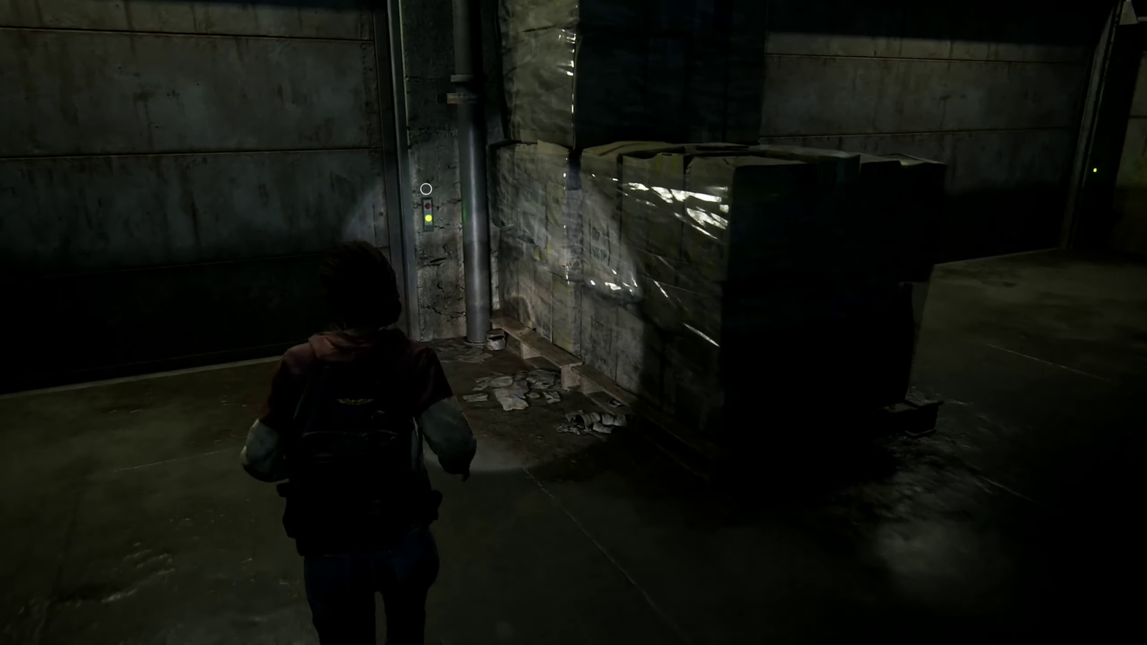
key(w)
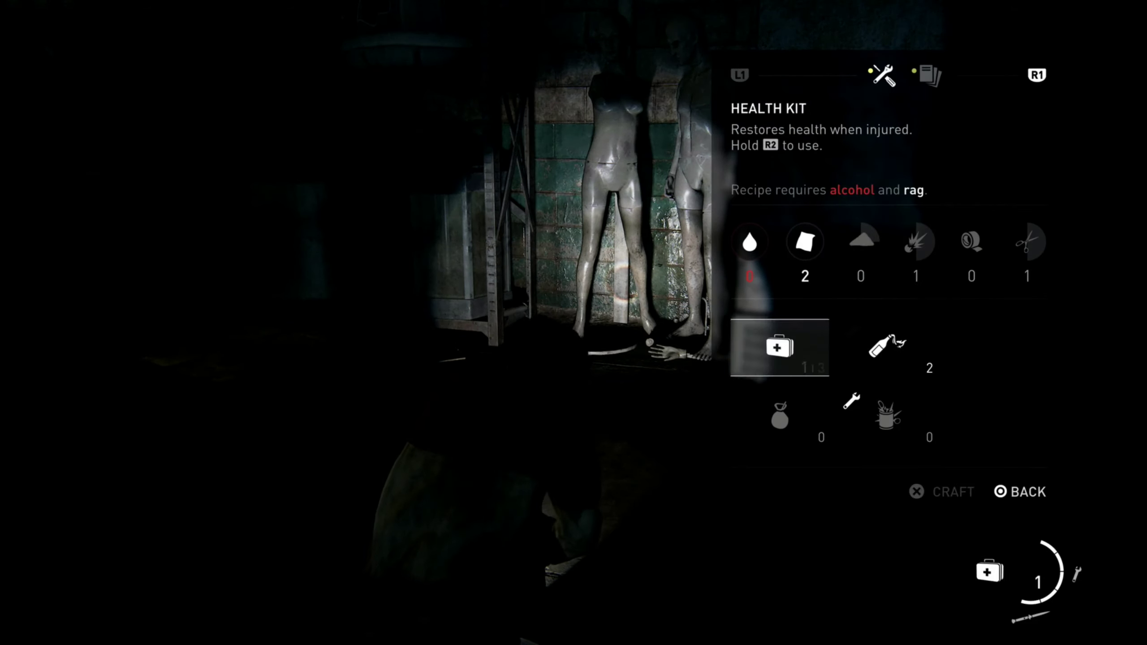
key(Tab)
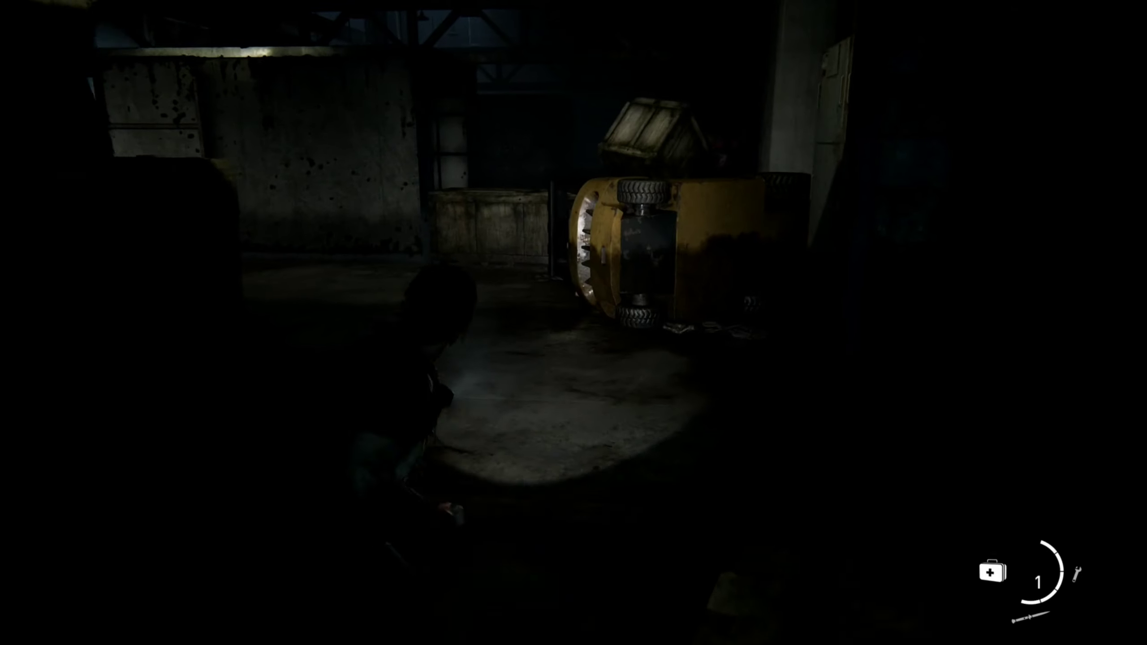
key(w)
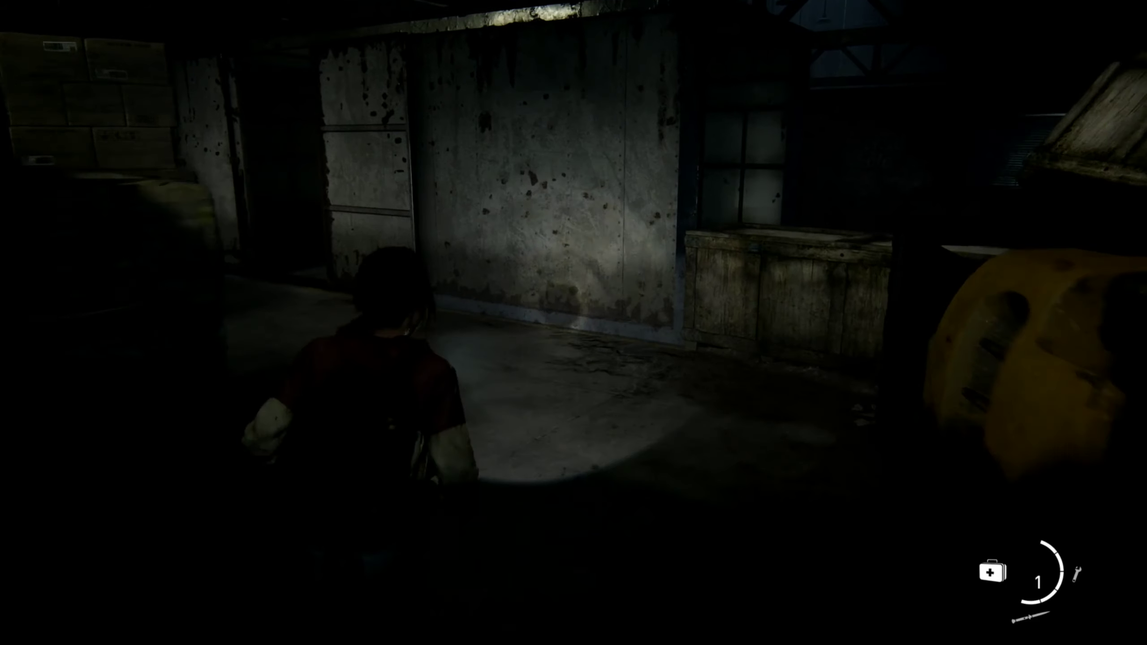
key(w)
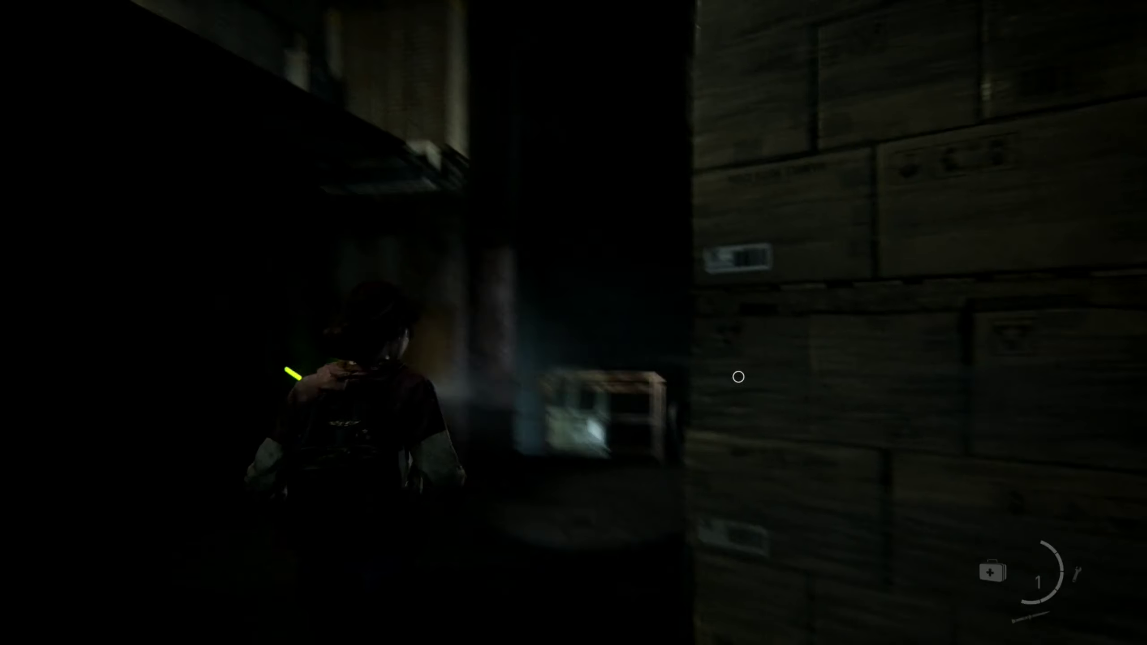
key(w)
key(w)
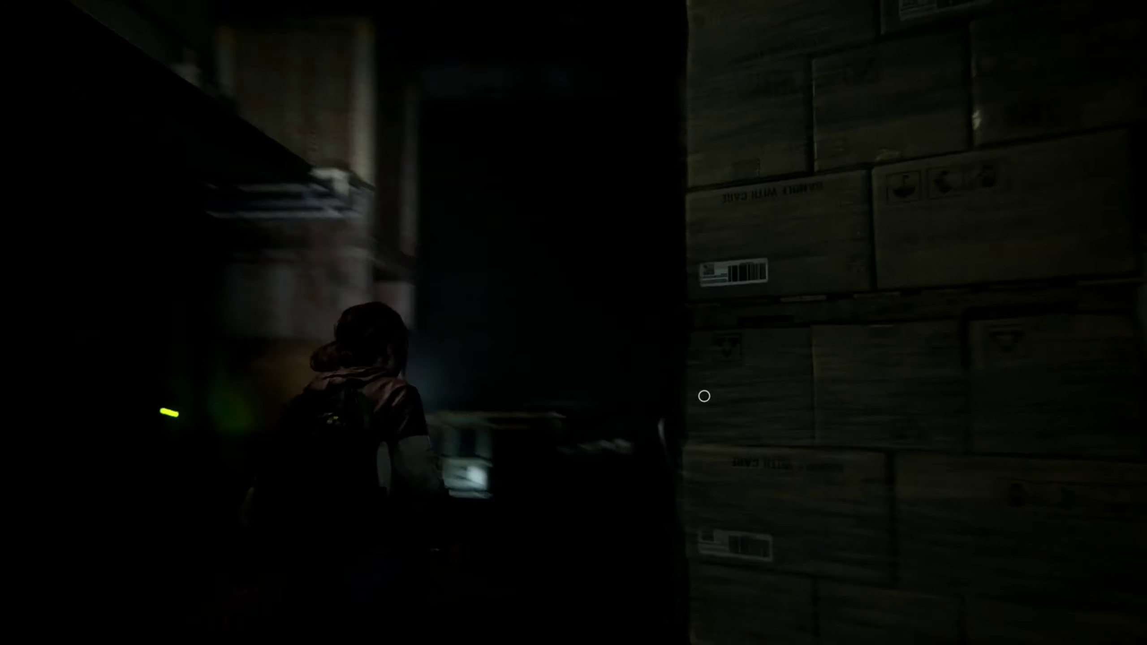
key(w)
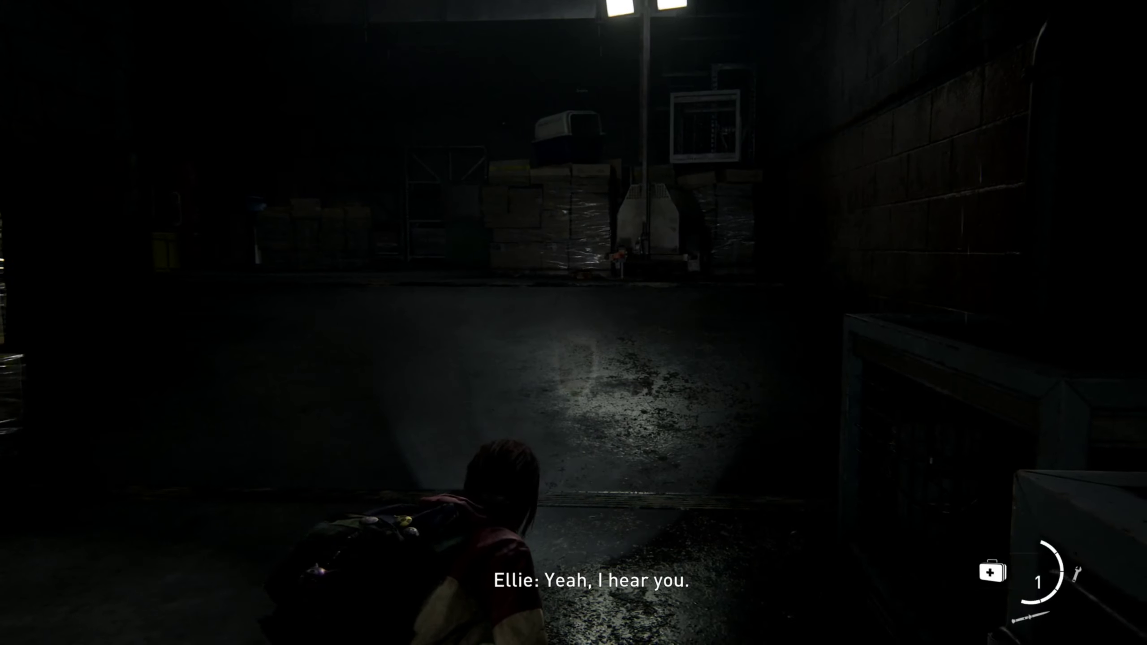
key(Escape)
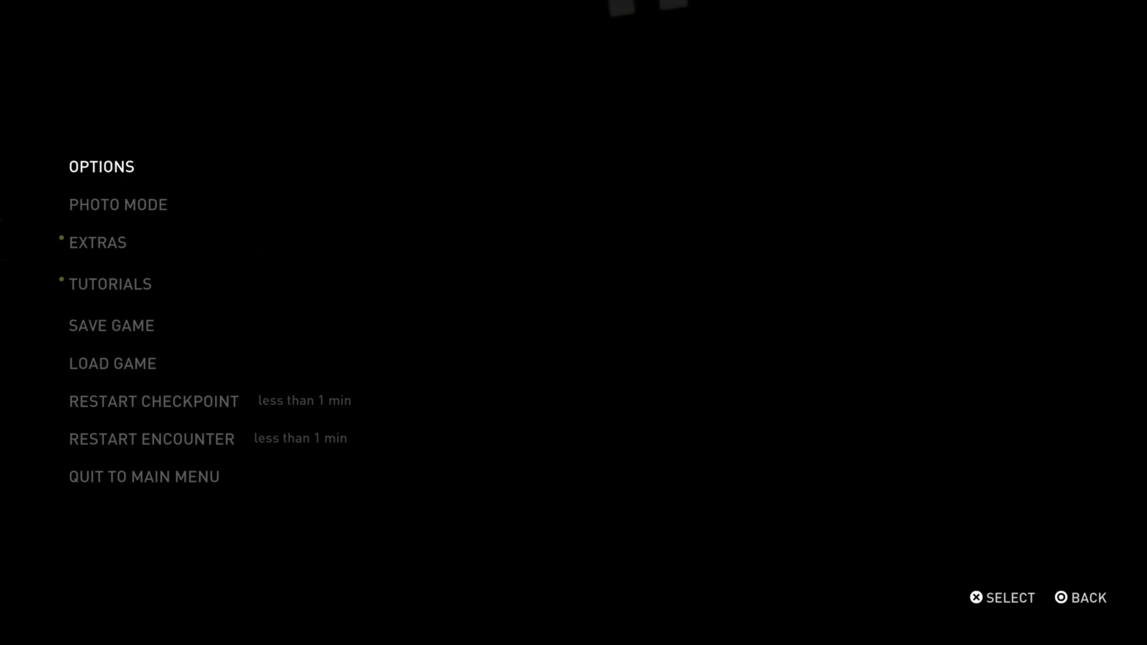